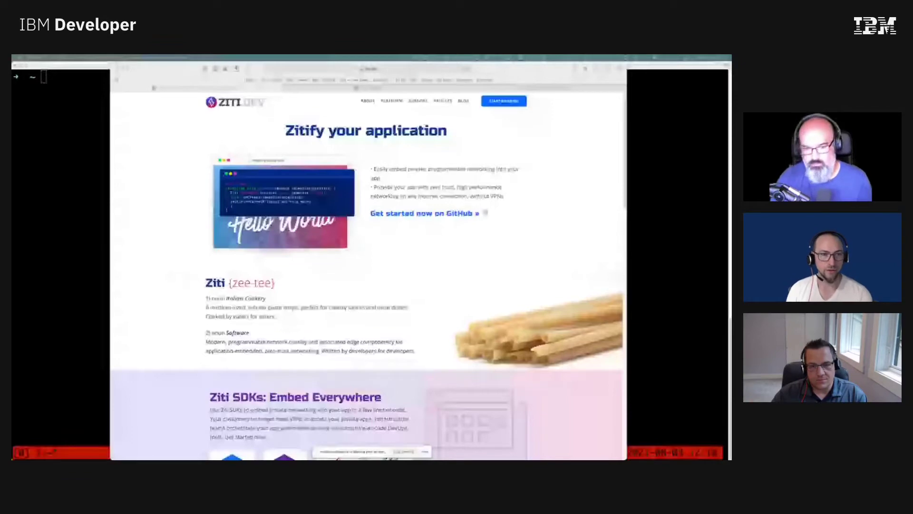
Step: Zoom in on the ziti.dev homepage so 'Zitify your application' reads clearly
{"action": "key", "text": "ctrl+plus"}
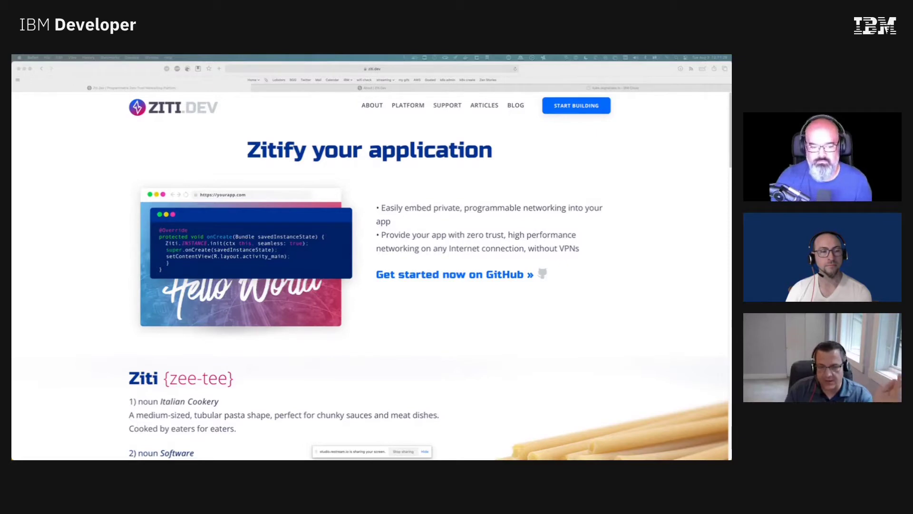
{"action": "scroll", "coordinate": [462, 340], "scroll_direction": "down", "scroll_amount": 2}
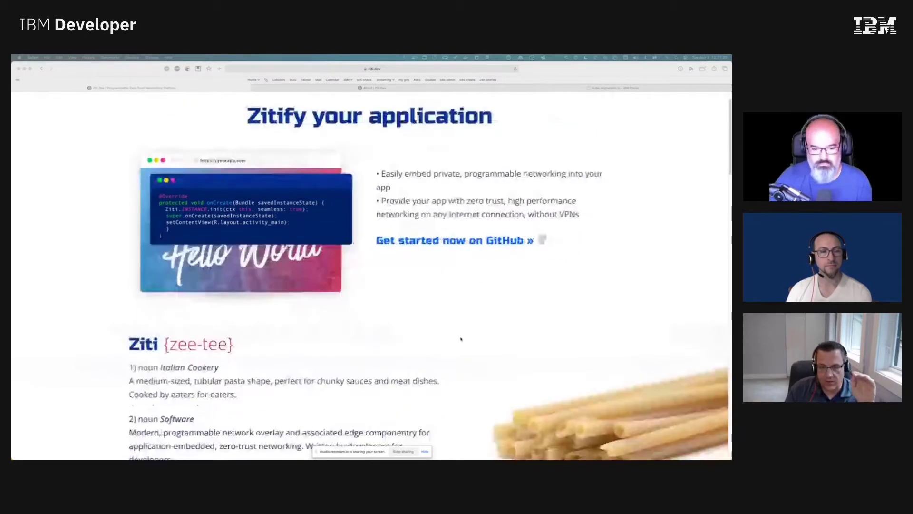
{"action": "scroll", "coordinate": [461, 340], "scroll_direction": "down", "scroll_amount": 2}
{"action": "scroll", "coordinate": [450, 324], "scroll_direction": "down", "scroll_amount": 1}
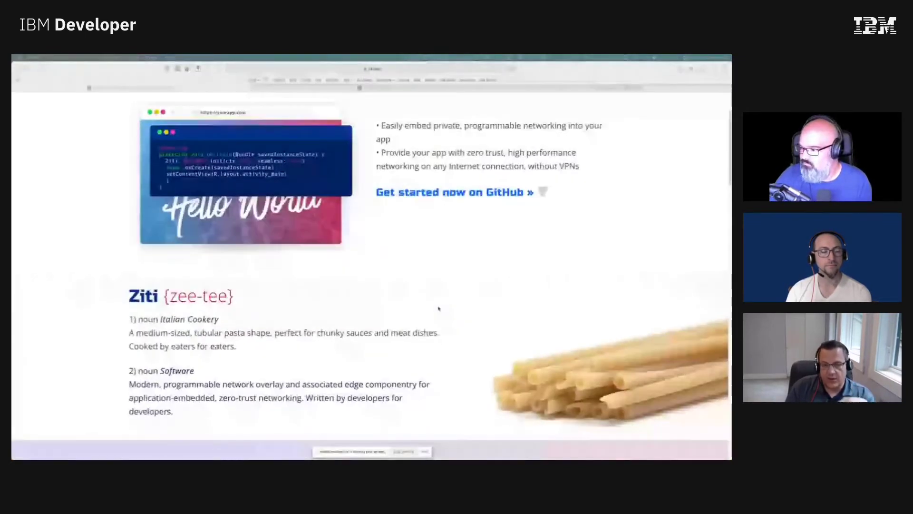
{"action": "scroll", "coordinate": [438, 308], "scroll_direction": "down", "scroll_amount": 4}
{"action": "scroll", "coordinate": [439, 308], "scroll_direction": "down", "scroll_amount": 2}
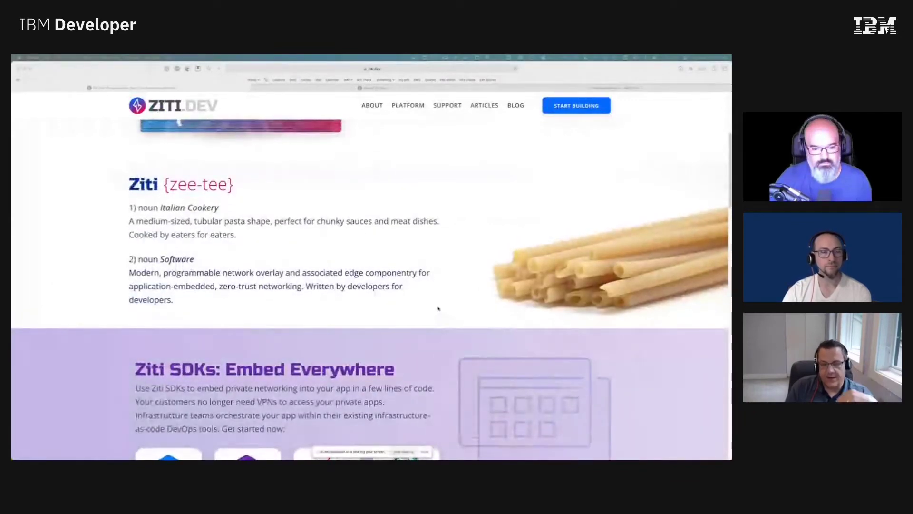
{"action": "scroll", "coordinate": [439, 308], "scroll_direction": "down", "scroll_amount": 2}
{"action": "scroll", "coordinate": [438, 309], "scroll_direction": "down", "scroll_amount": 2}
{"action": "scroll", "coordinate": [439, 309], "scroll_direction": "down", "scroll_amount": 1}
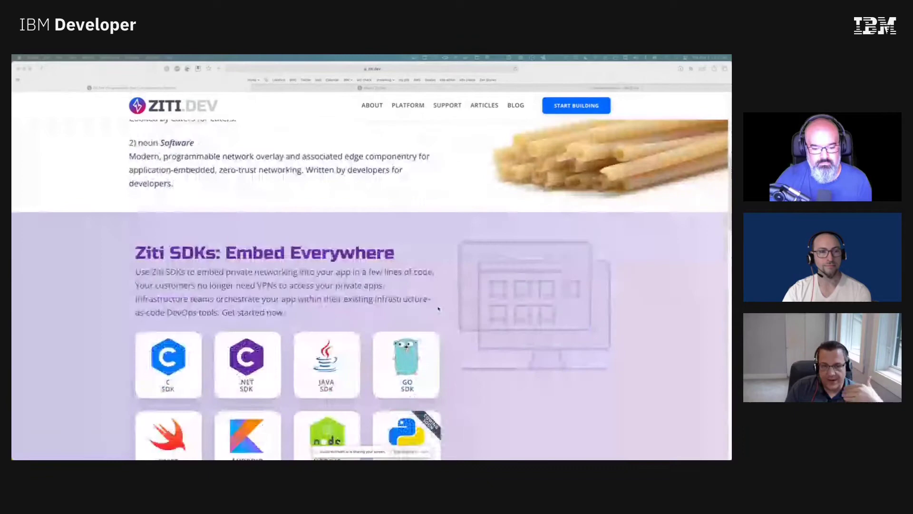
{"action": "scroll", "coordinate": [438, 309], "scroll_direction": "down", "scroll_amount": 6}
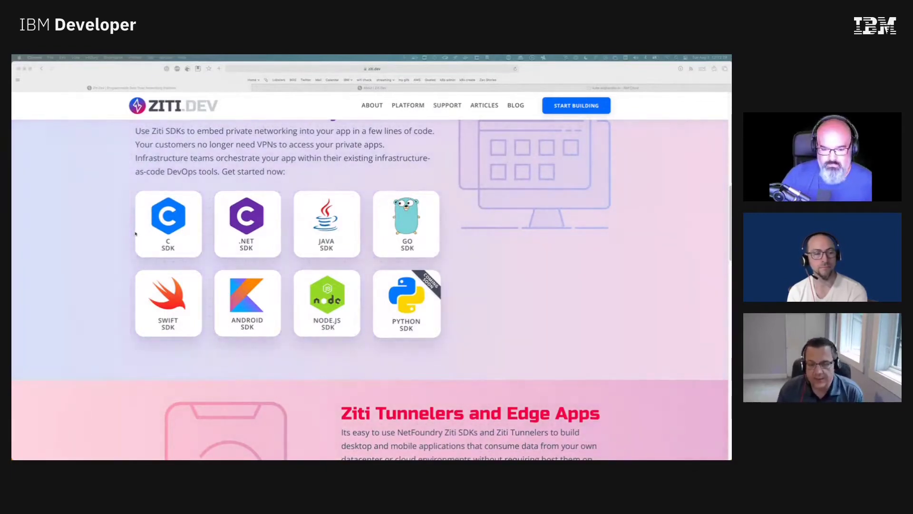
{"action": "scroll", "coordinate": [120, 241], "scroll_direction": "down", "scroll_amount": 1}
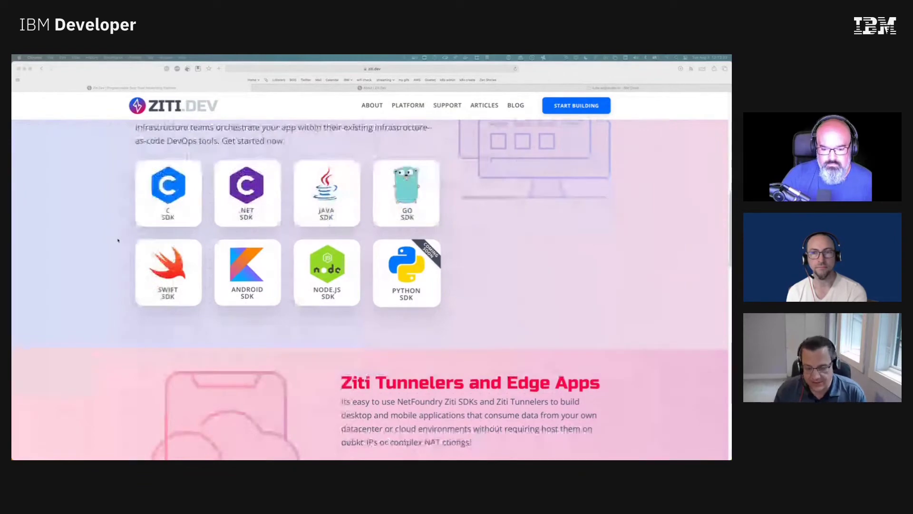
{"action": "scroll", "coordinate": [118, 240], "scroll_direction": "down", "scroll_amount": 2}
{"action": "scroll", "coordinate": [118, 240], "scroll_direction": "down", "scroll_amount": 5}
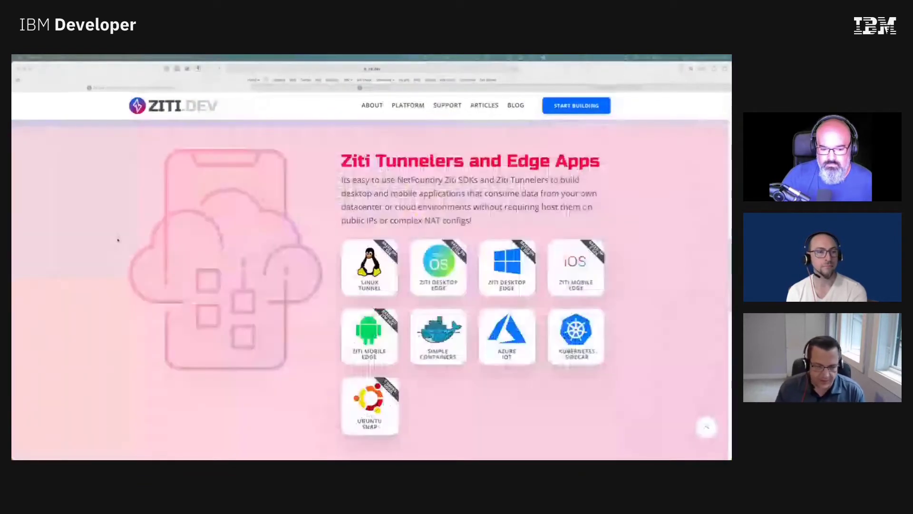
{"action": "scroll", "coordinate": [118, 241], "scroll_direction": "down", "scroll_amount": 2}
{"action": "scroll", "coordinate": [118, 240], "scroll_direction": "up", "scroll_amount": 2}
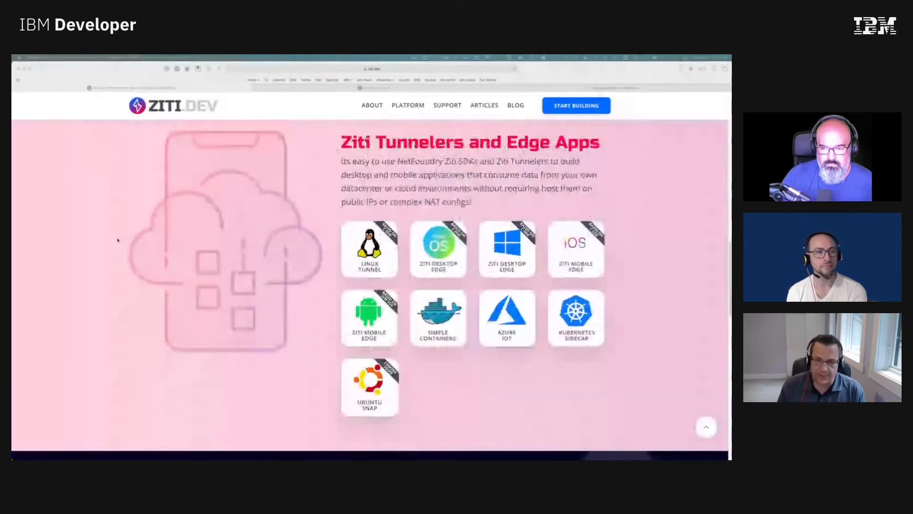
Step: Show the ziti.dev Zero Trust Developer Platform tab and zoom in three steps
{"action": "left_click", "coordinate": [306, 84]}
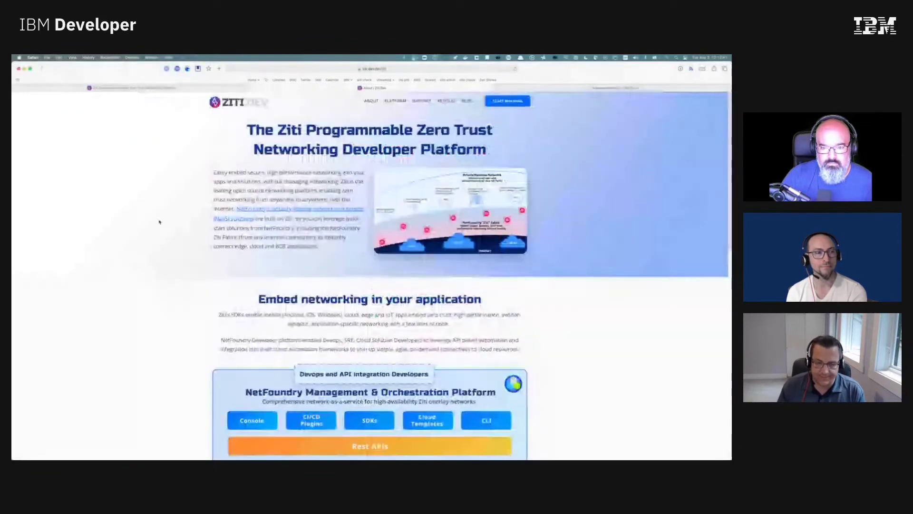
{"action": "key", "text": "super+plus"}
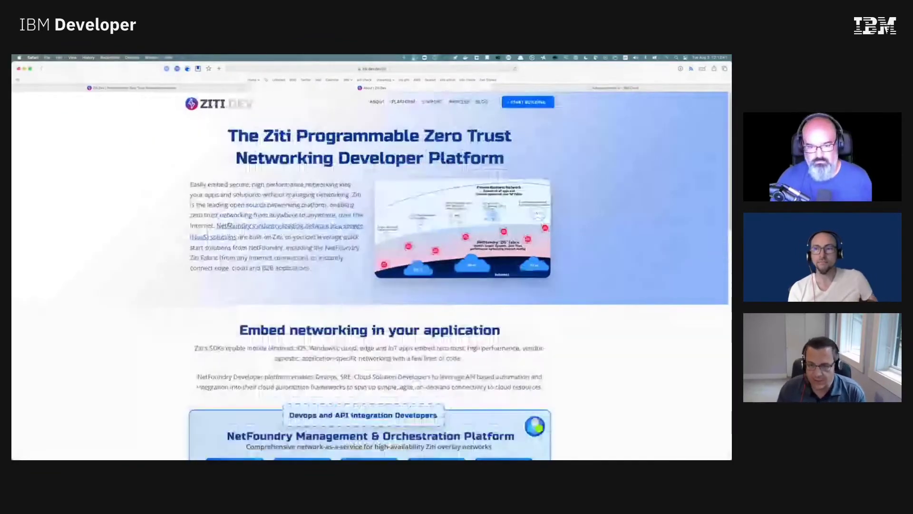
{"action": "key", "text": "super+plus"}
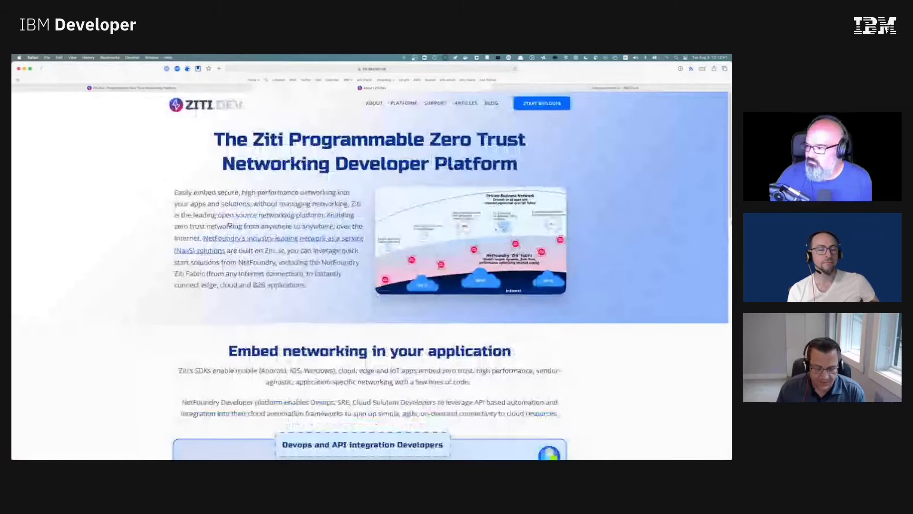
{"action": "key", "text": "super+plus"}
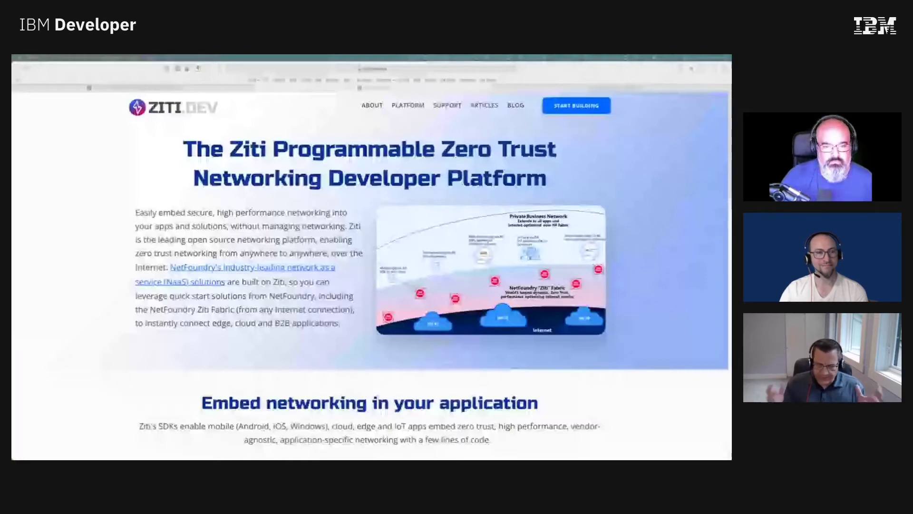
{"action": "scroll", "coordinate": [259, 259], "scroll_direction": "down", "scroll_amount": 10}
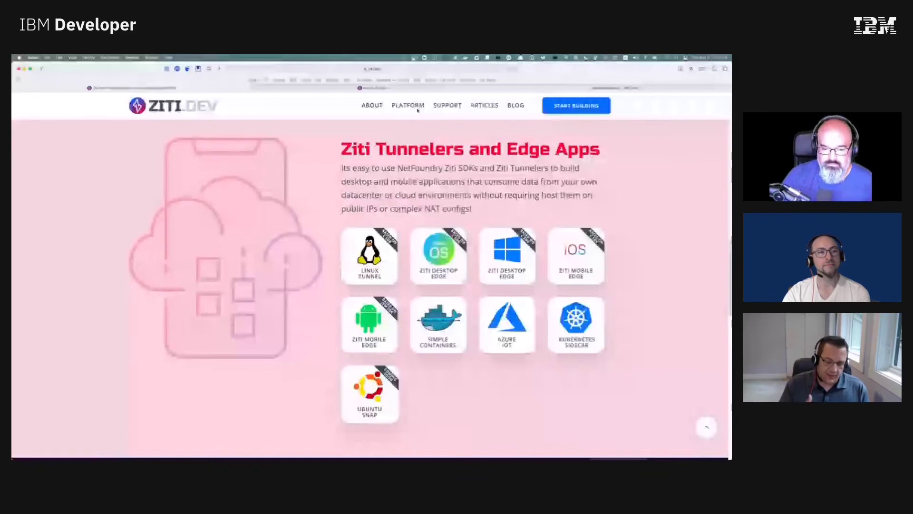
Step: Move down the ziti.dev home page toward the architecture diagram and Apache footer
{"action": "left_click", "coordinate": [418, 108]}
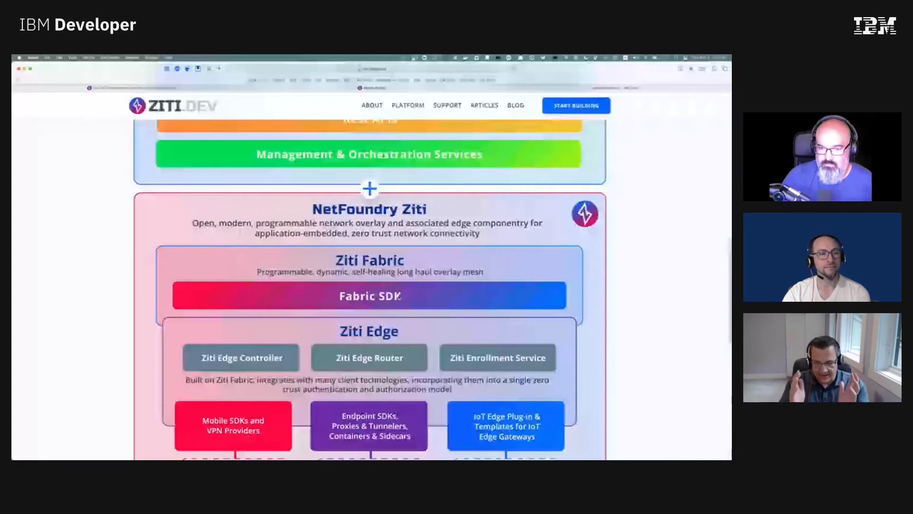
{"action": "scroll", "coordinate": [399, 296], "scroll_direction": "down", "scroll_amount": 15}
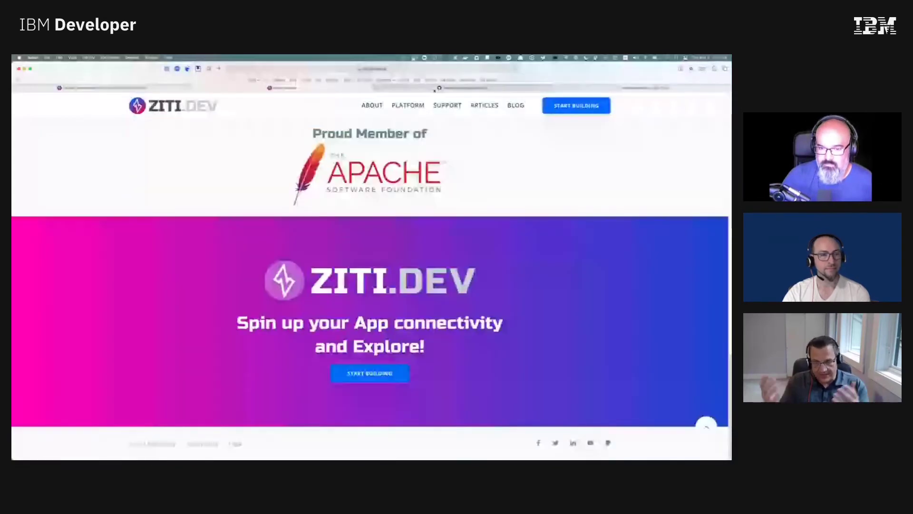
Step: Show the NetFoundry GitHub organization tab and zoom in two steps
{"action": "left_click", "coordinate": [439, 88]}
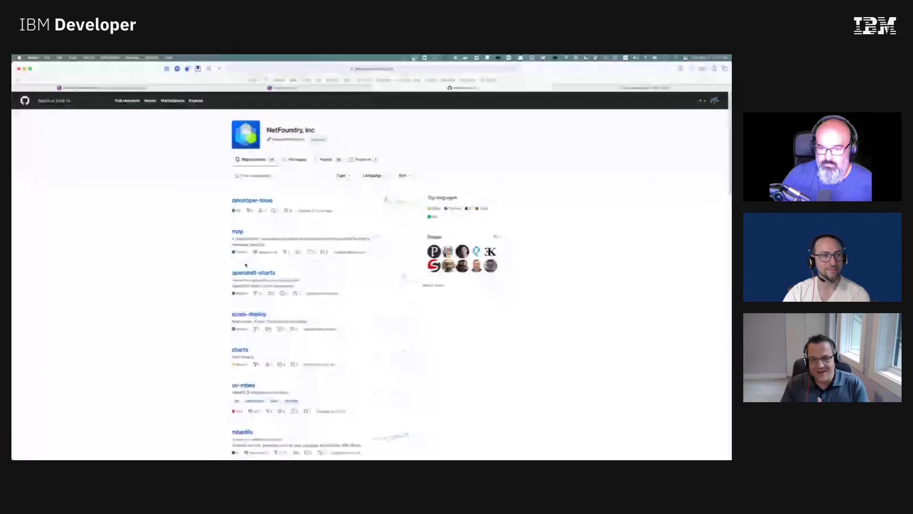
{"action": "scroll", "coordinate": [182, 327], "scroll_direction": "down", "scroll_amount": 2}
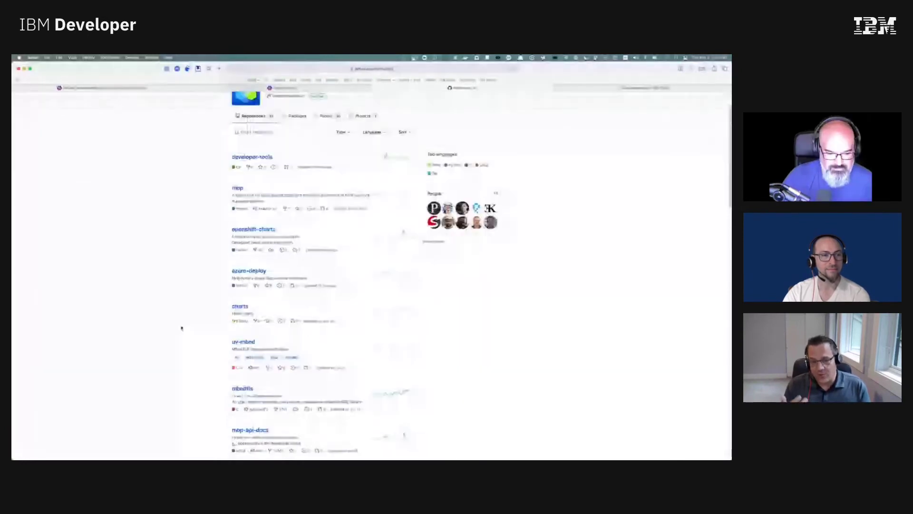
{"action": "scroll", "coordinate": [181, 327], "scroll_direction": "down", "scroll_amount": 1}
{"action": "scroll", "coordinate": [181, 327], "scroll_direction": "down", "scroll_amount": 2}
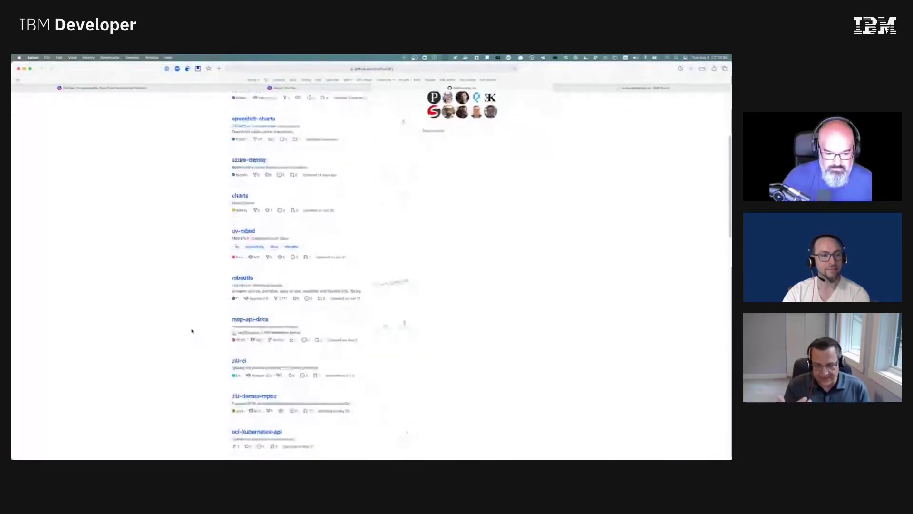
{"action": "scroll", "coordinate": [191, 331], "scroll_direction": "down", "scroll_amount": 2}
{"action": "scroll", "coordinate": [191, 330], "scroll_direction": "up", "scroll_amount": 2}
{"action": "scroll", "coordinate": [191, 330], "scroll_direction": "up", "scroll_amount": 2}
{"action": "scroll", "coordinate": [191, 331], "scroll_direction": "up", "scroll_amount": 3}
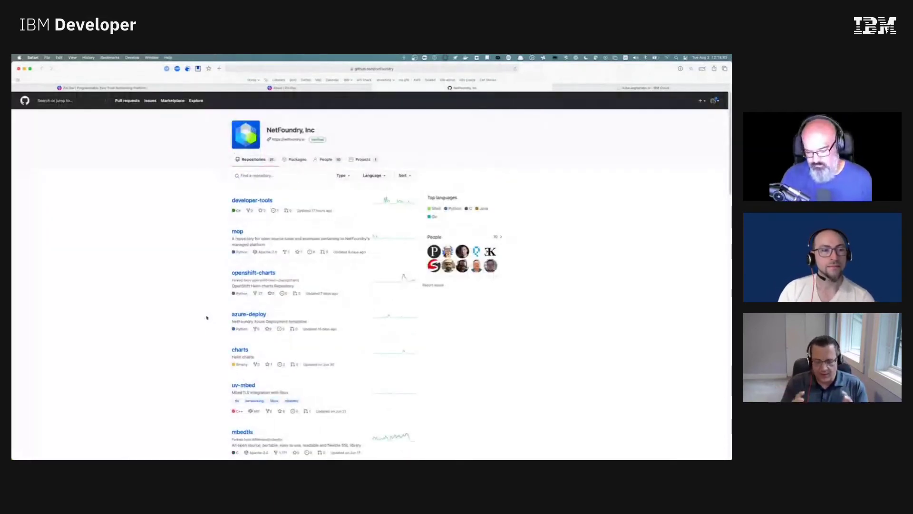
{"action": "key", "text": "super+plus"}
{"action": "key", "text": "super+plus"}
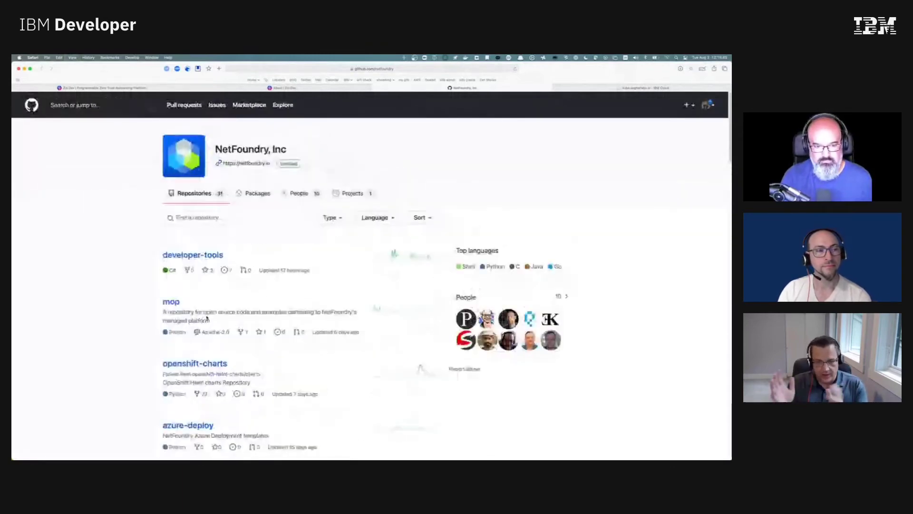
{"action": "key", "text": "super+plus"}
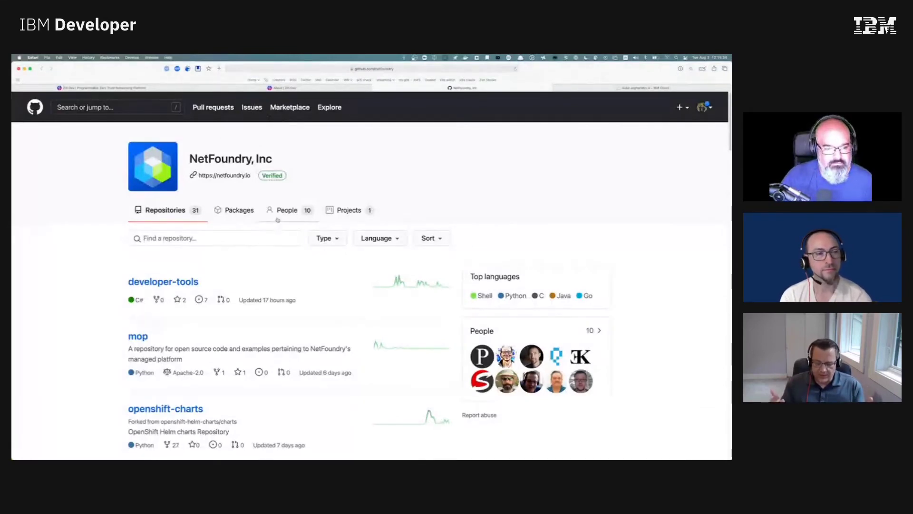
{"action": "scroll", "coordinate": [274, 224], "scroll_direction": "down", "scroll_amount": 1}
Step: Open the 'Zitifying SSH' post from the ziti.dev blog, cancelling an address-bar entry
{"action": "left_click", "coordinate": [129, 88]}
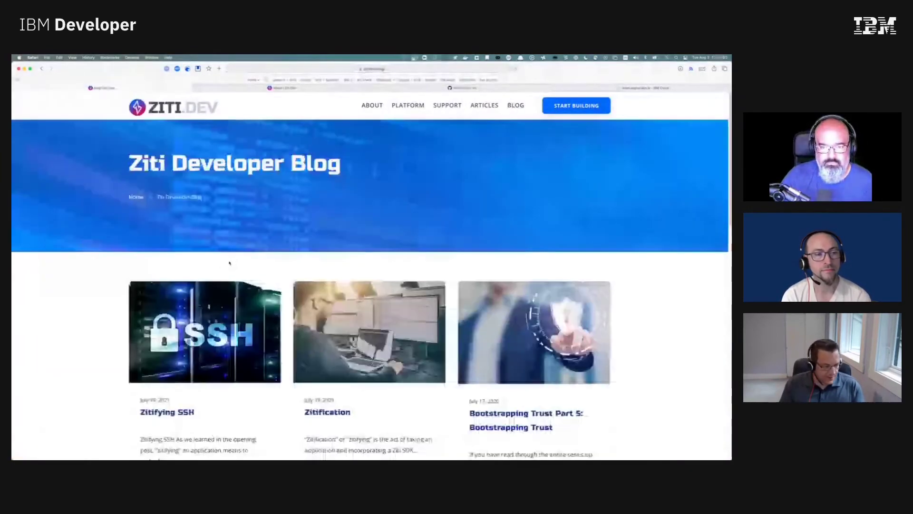
{"action": "scroll", "coordinate": [229, 263], "scroll_direction": "down", "scroll_amount": 1}
{"action": "left_click", "coordinate": [193, 280]}
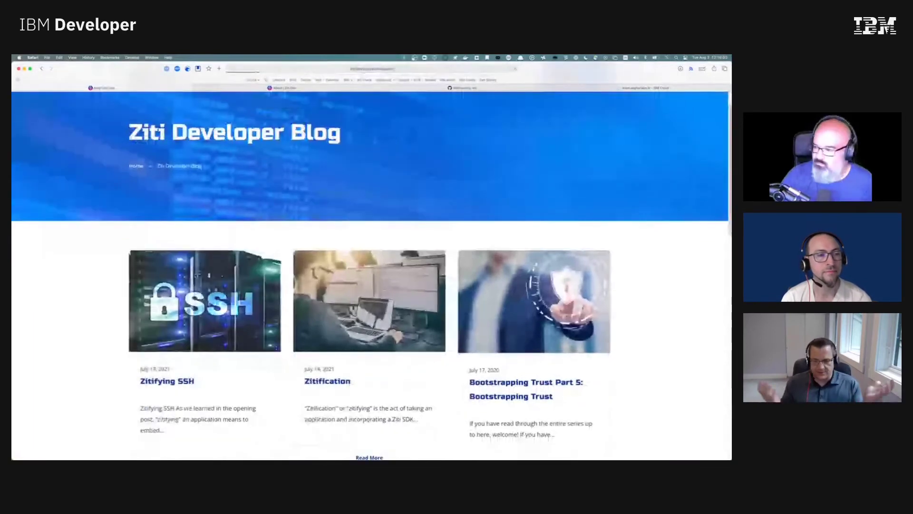
{"action": "scroll", "coordinate": [165, 284], "scroll_direction": "down", "scroll_amount": 2}
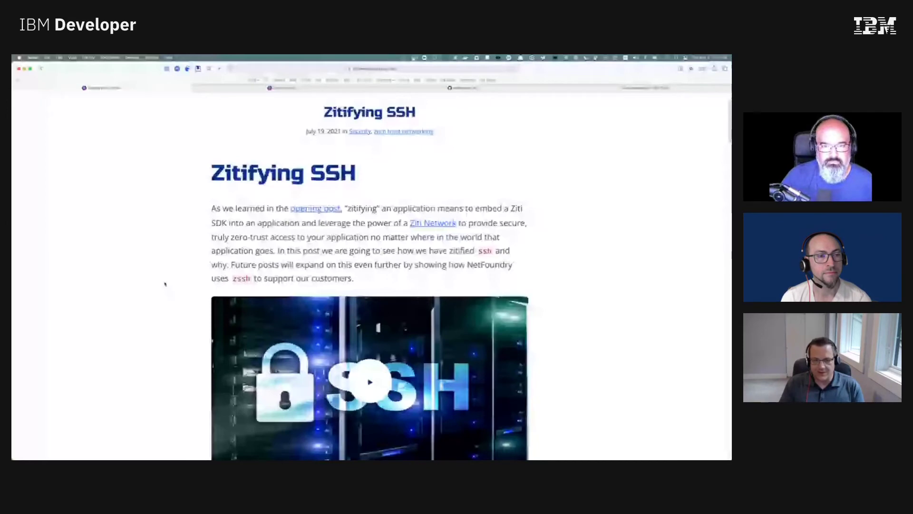
{"action": "left_click", "coordinate": [314, 68]}
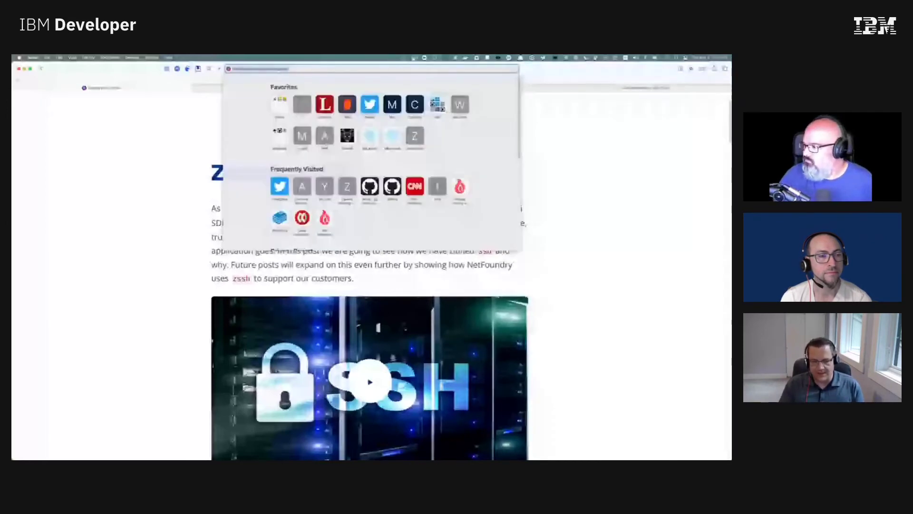
{"action": "key", "text": "Escape"}
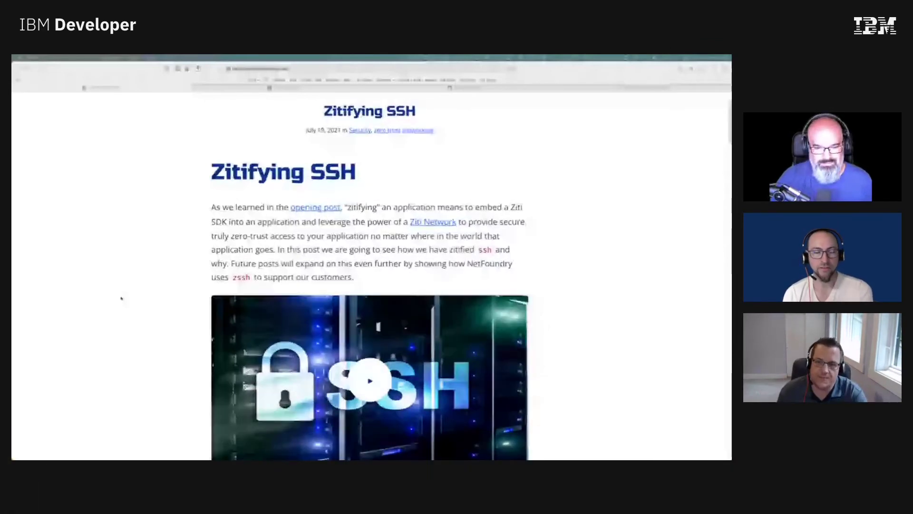
{"action": "scroll", "coordinate": [123, 298], "scroll_direction": "down", "scroll_amount": 1}
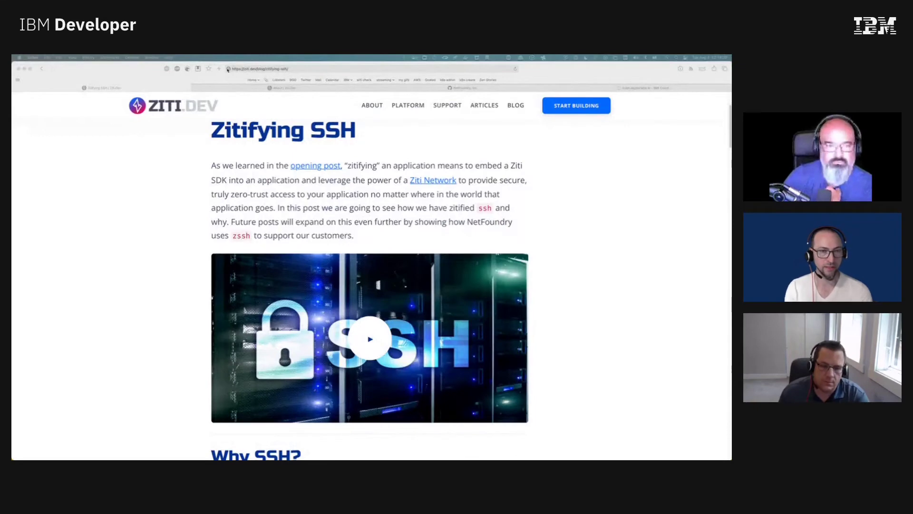
Step: Go back to the ziti.dev home tab showing the NetFoundry Ziti diagram
{"action": "left_click", "coordinate": [240, 85]}
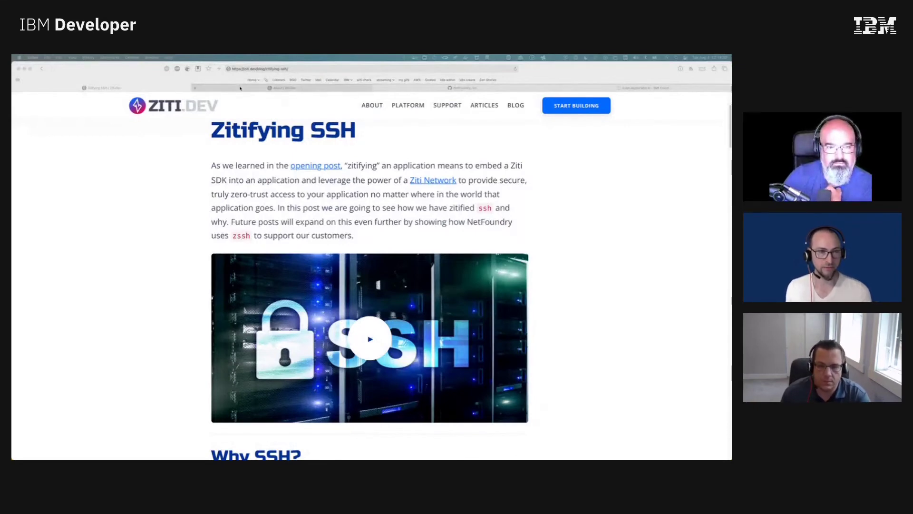
{"action": "scroll", "coordinate": [255, 185], "scroll_direction": "up", "scroll_amount": 5}
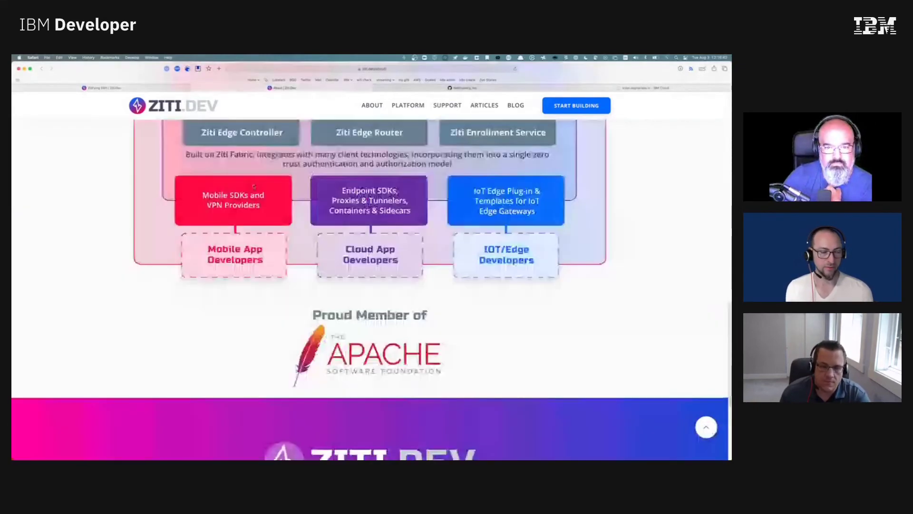
{"action": "scroll", "coordinate": [253, 186], "scroll_direction": "up", "scroll_amount": 5}
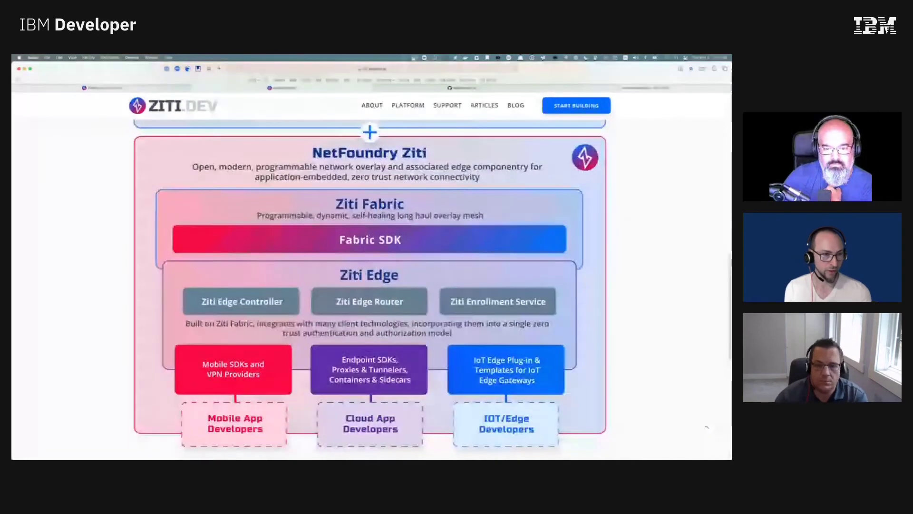